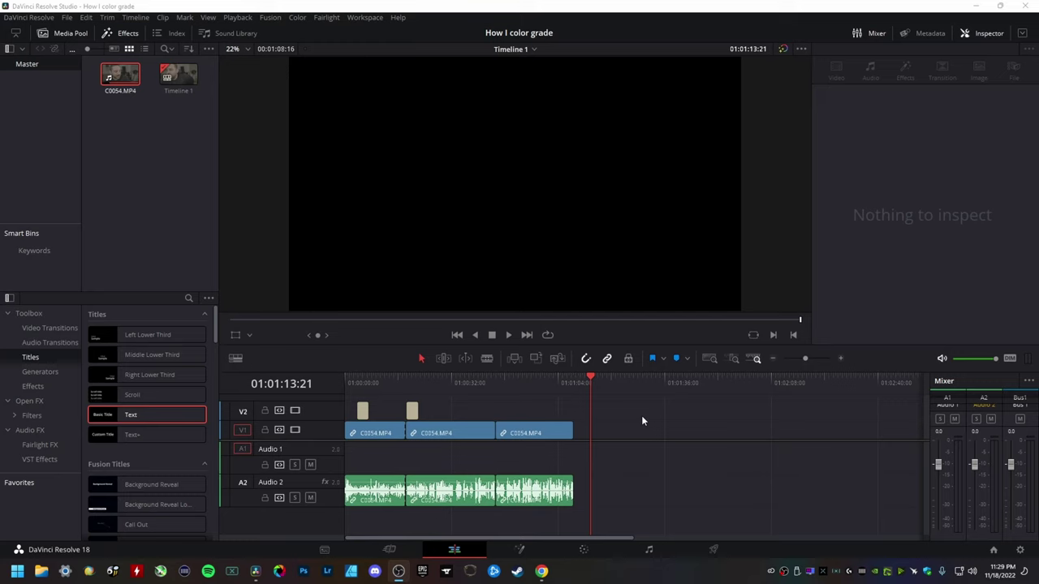
Show the flat C0054.MP4 frame at 01:00:38:19, passing through 01:00:12:00 first.
click(385, 381)
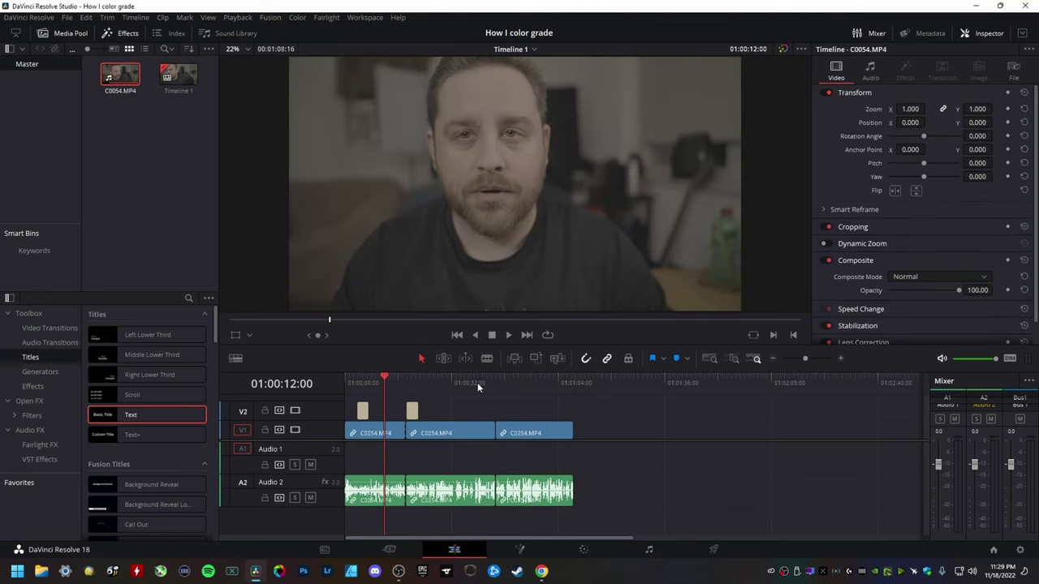
click(474, 382)
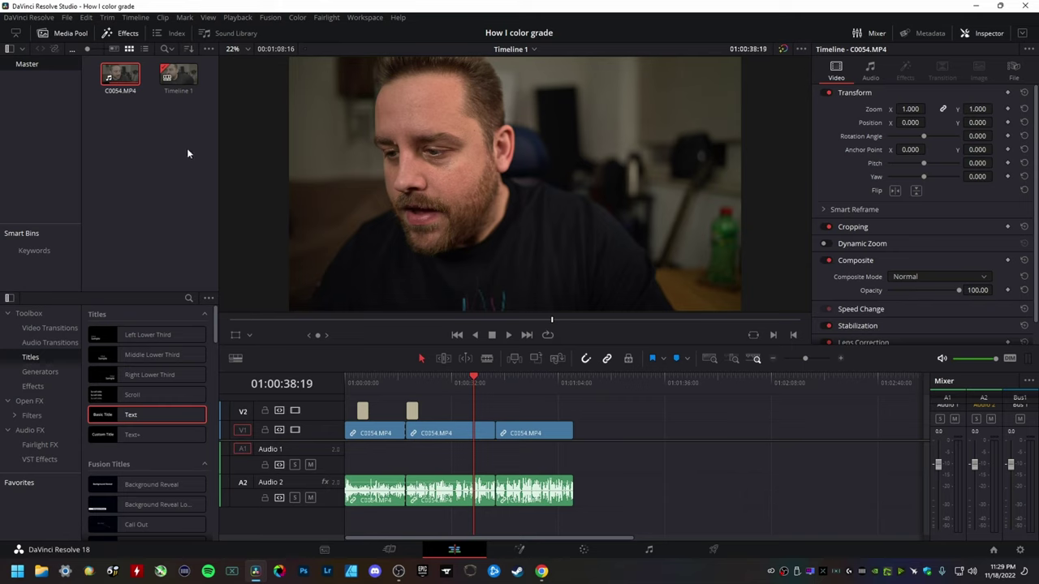
Append a fourth C0054.MP4 copy to the timeline end and scrub to a frame inside it.
drag(117, 78, 632, 427)
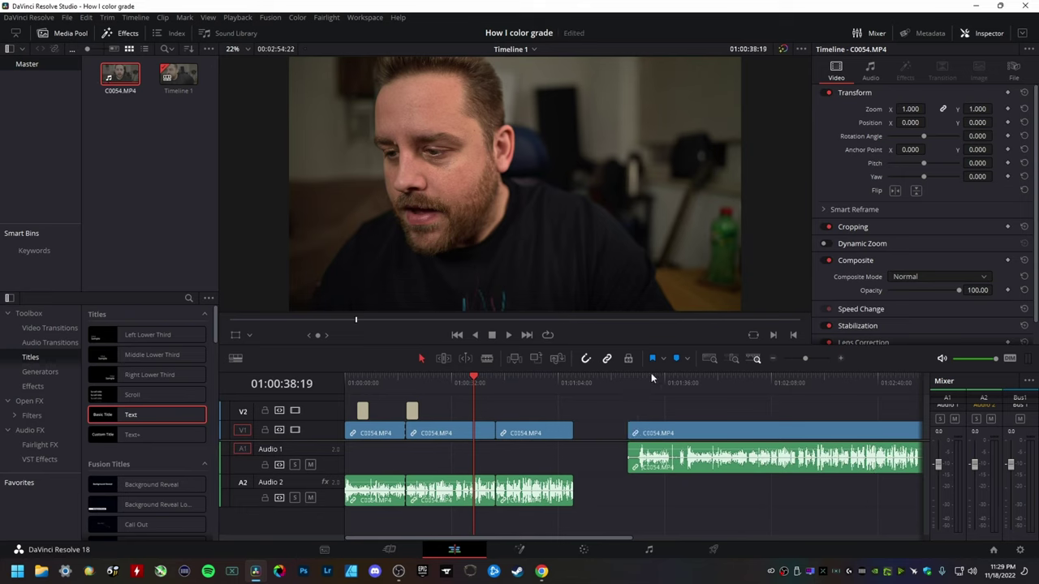
click(684, 380)
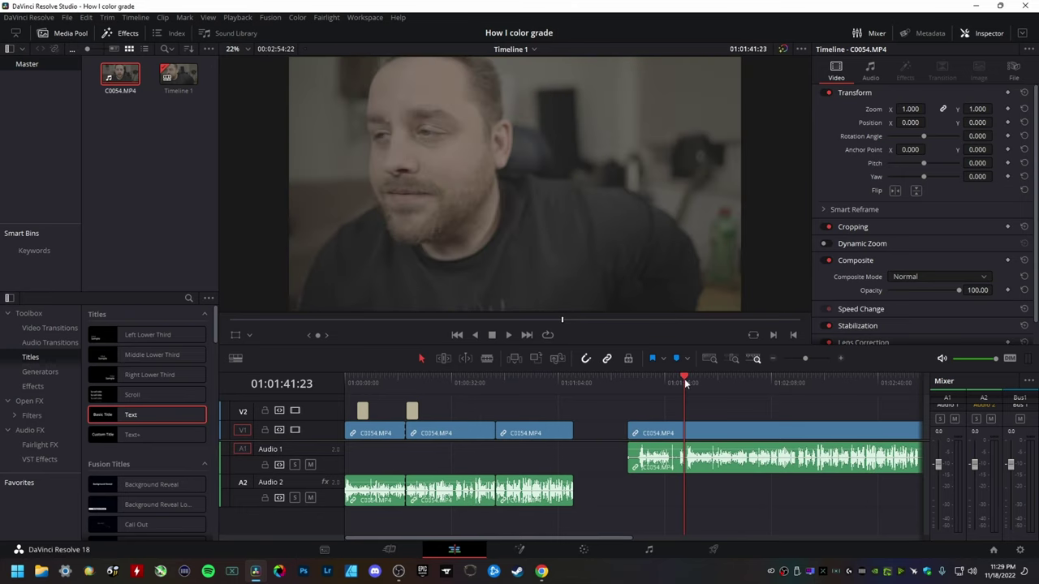
drag(685, 381, 676, 378)
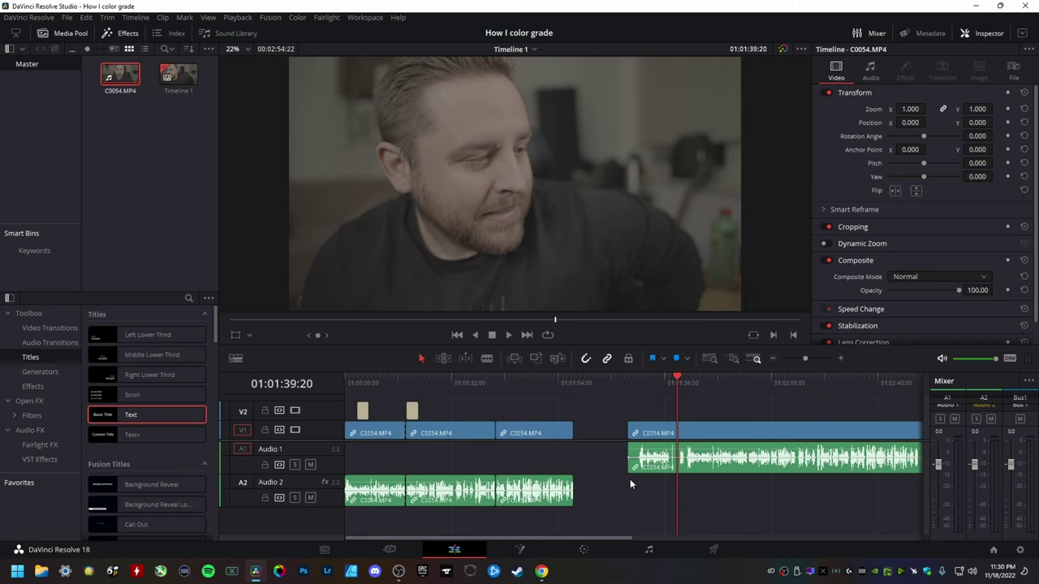
click(584, 550)
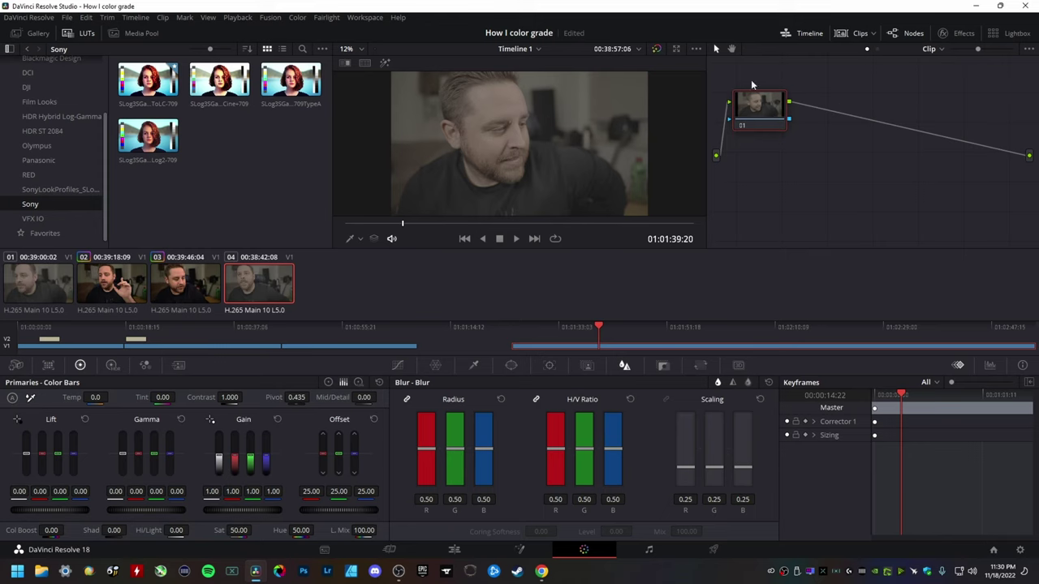
Chain serial node 02 after node 01 in clip 04's node graph using Alt+S.
key(alt+s)
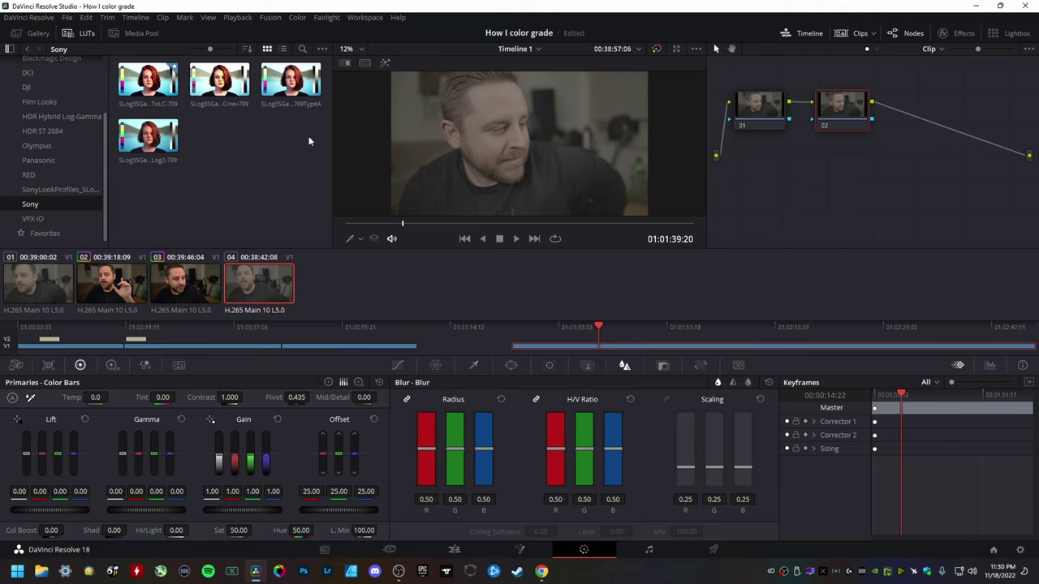
scroll(16, 143, up, 3)
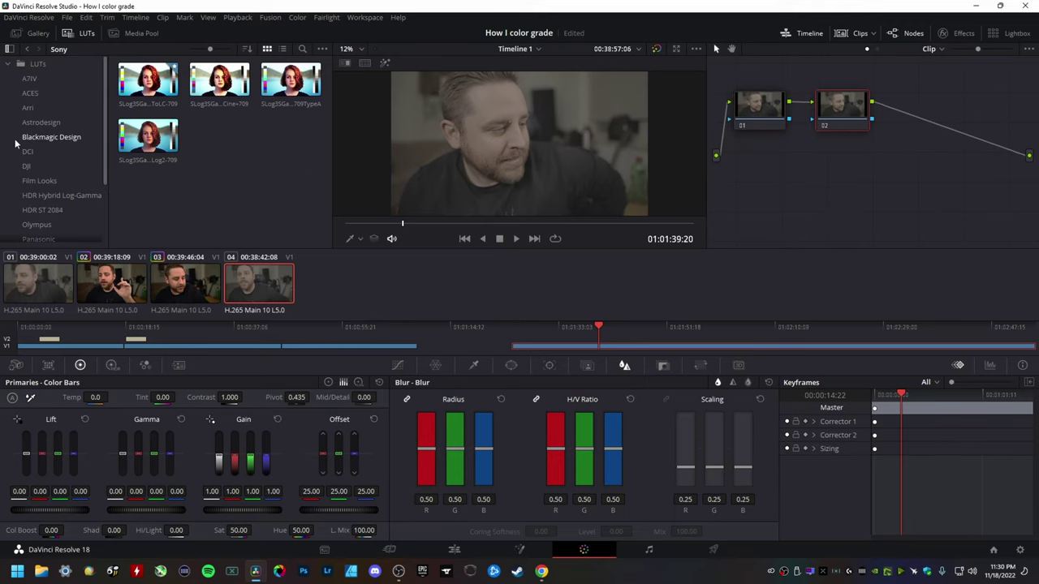
click(80, 34)
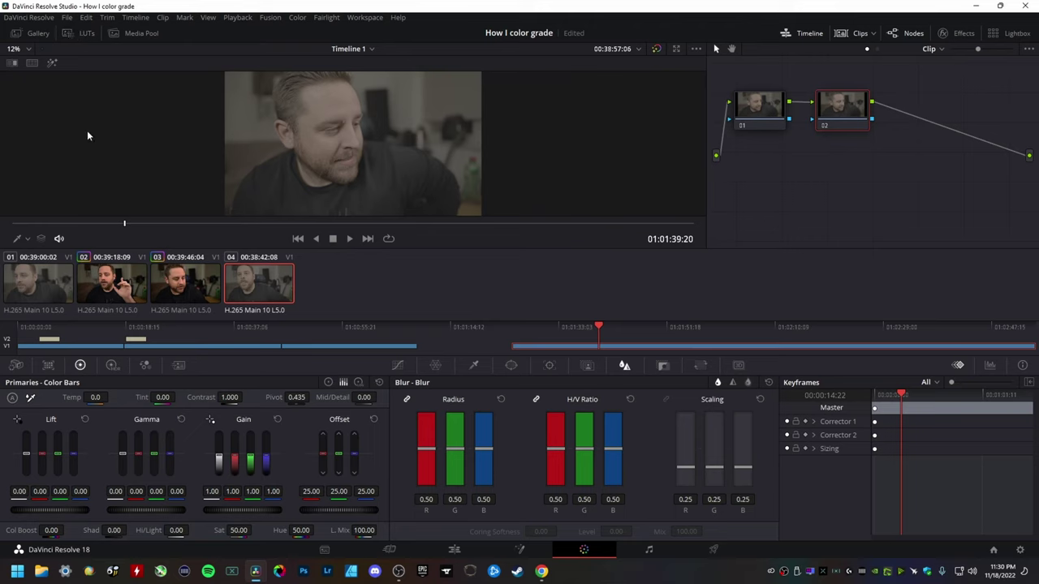
click(87, 33)
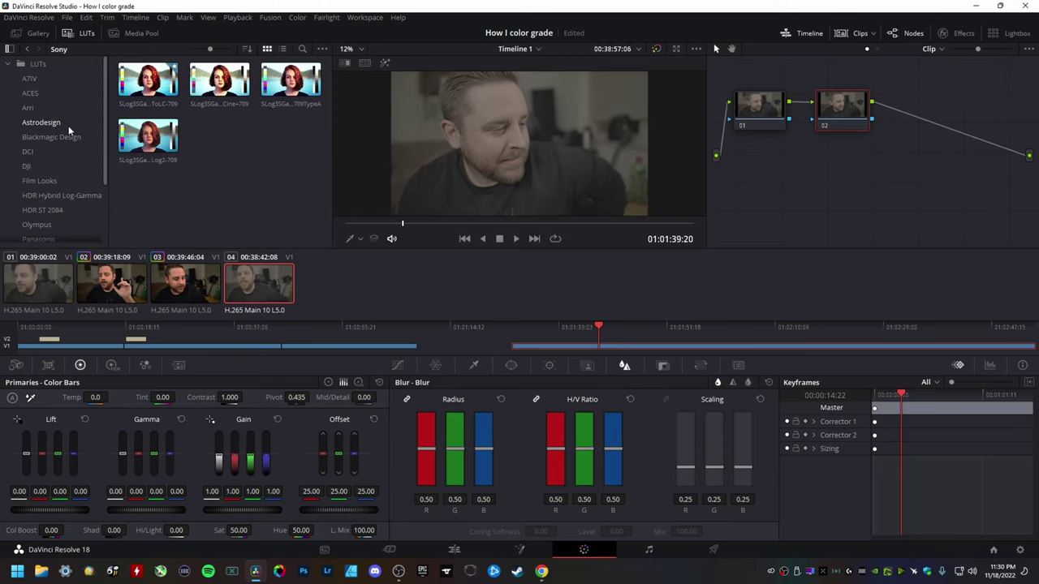
scroll(69, 130, down, 3)
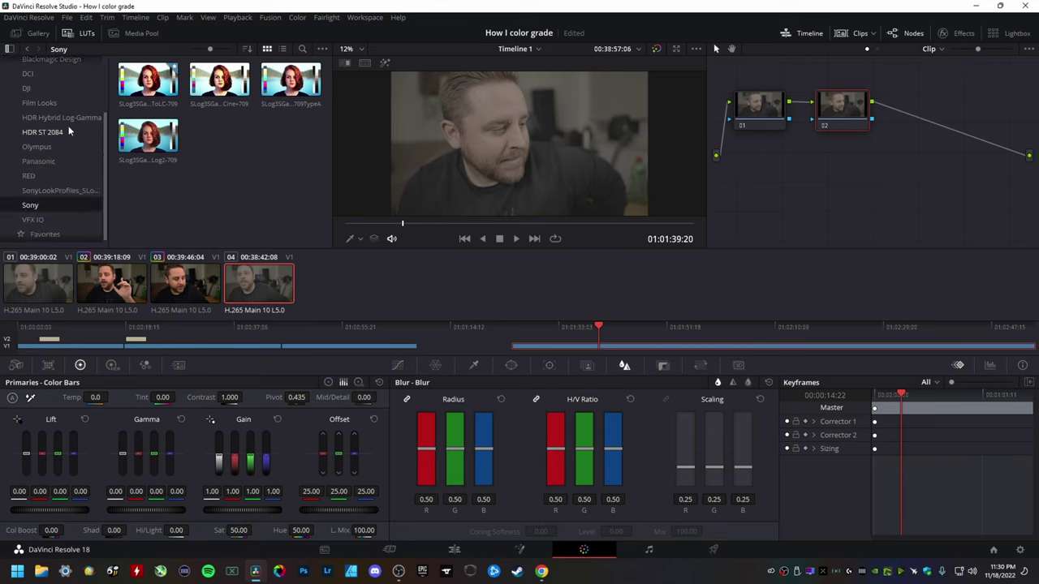
scroll(69, 131, up, 3)
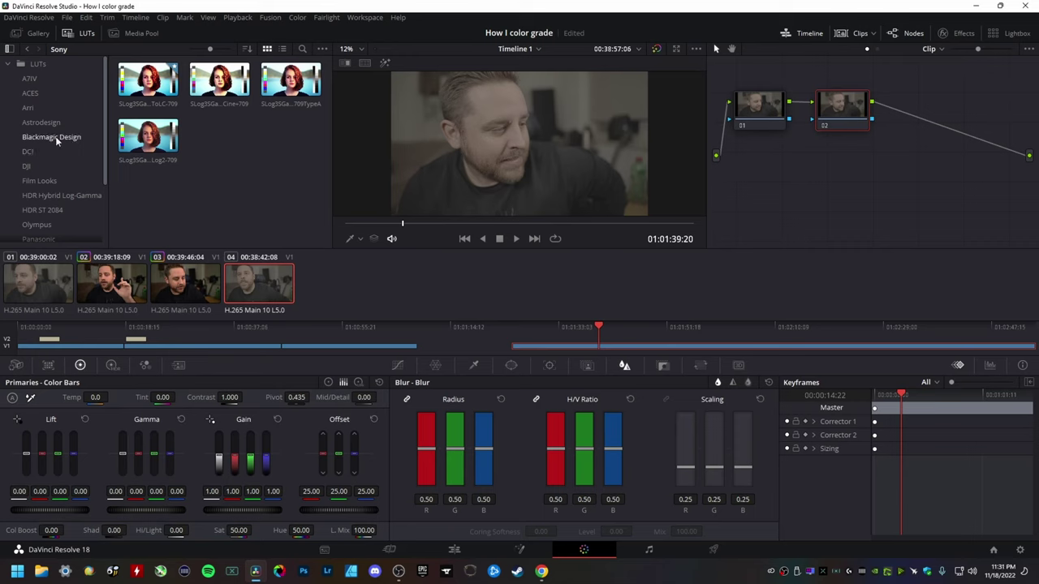
scroll(40, 170, down, 2)
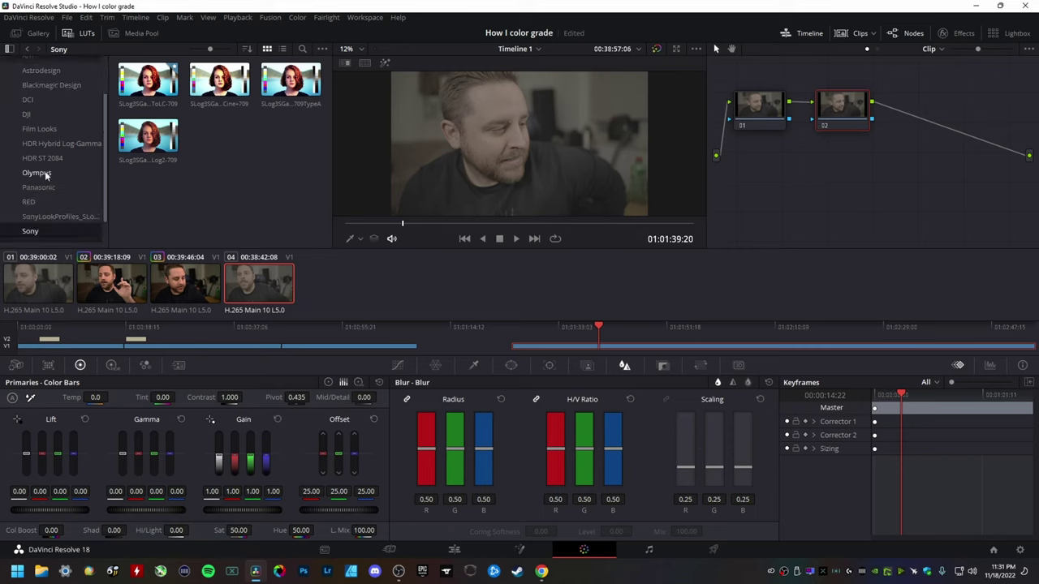
click(62, 215)
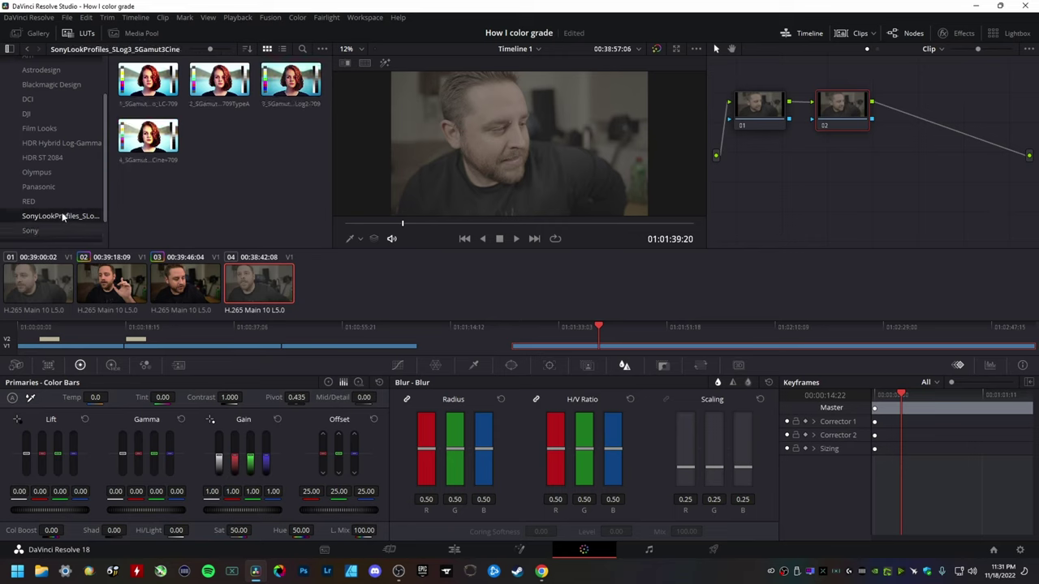
click(52, 230)
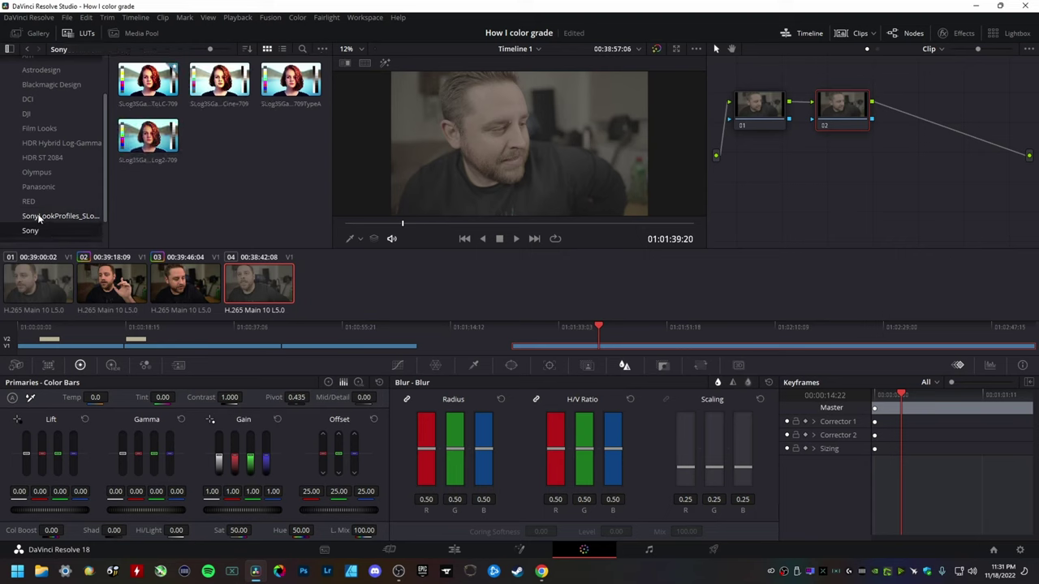
click(68, 216)
click(48, 232)
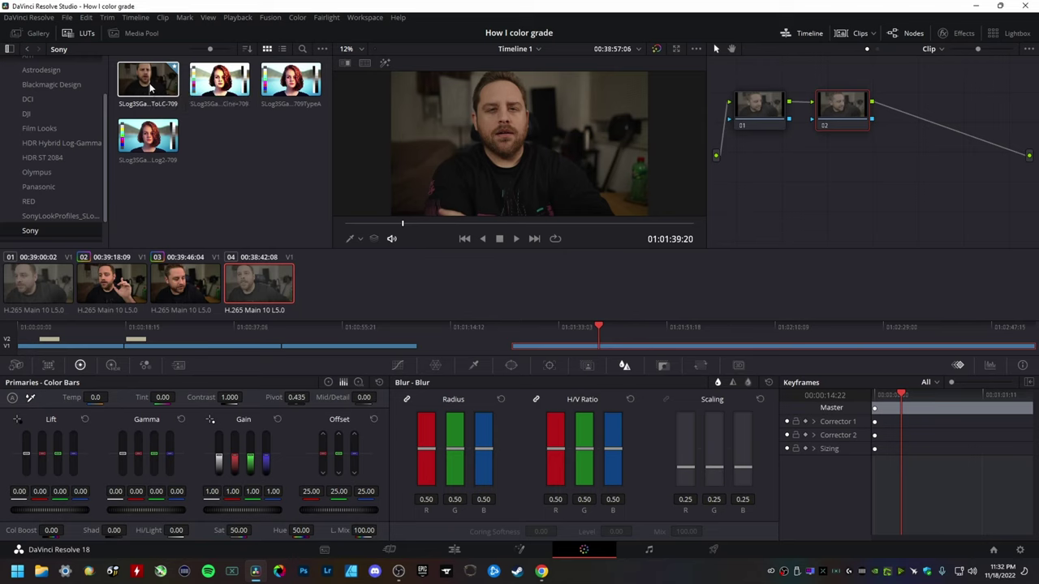
Apply the SLog3 ToLC-709 LUT to node 02 and compare against the bypassed image.
drag(149, 91, 851, 114)
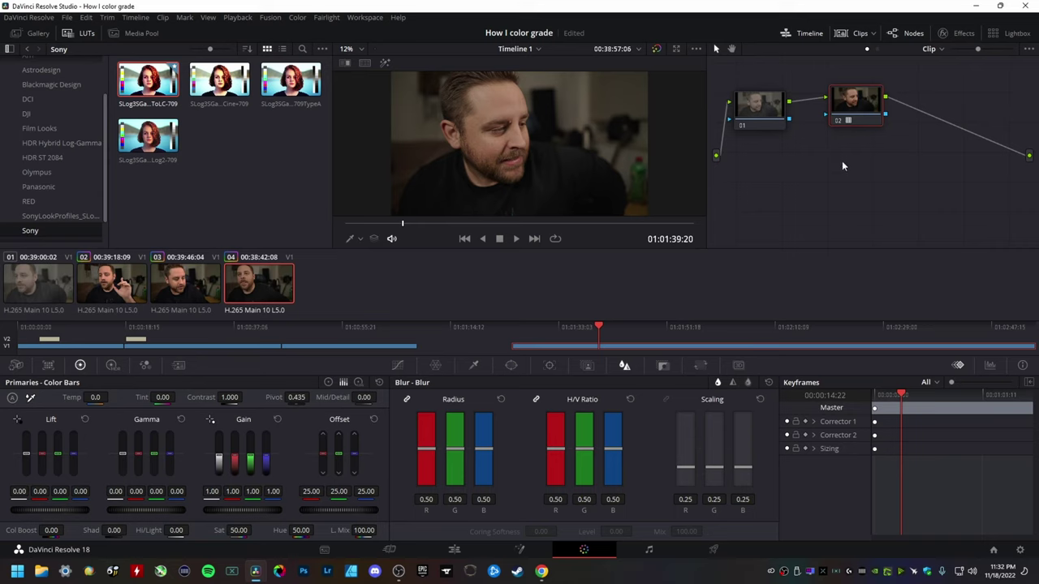
key(shift+d)
key(shift+d)
Reset node 02's grade and move to an earlier frame of the clip.
right_click(858, 107)
click(892, 112)
click(457, 223)
drag(458, 224, 405, 224)
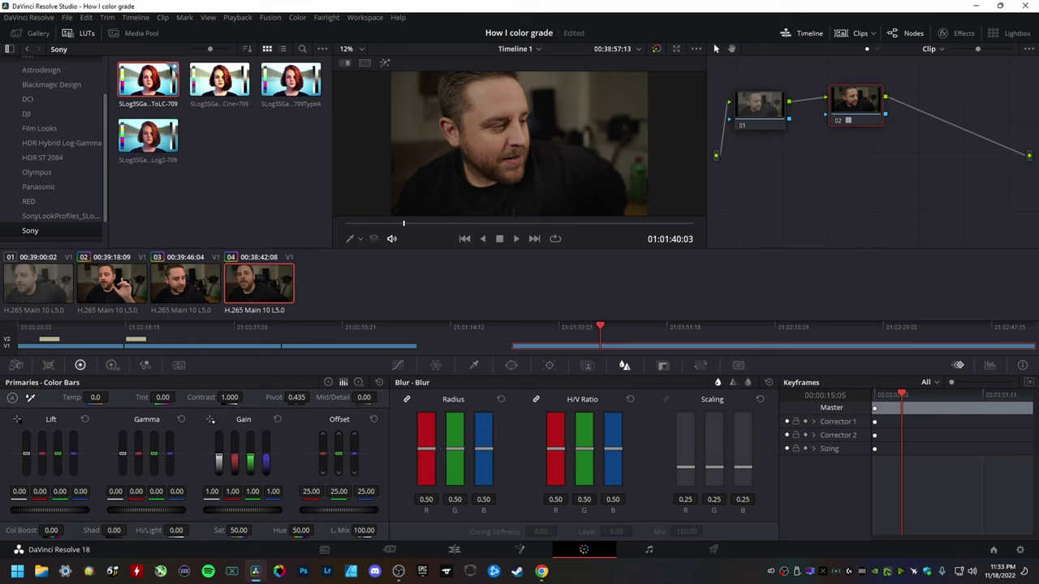
Set Offset 30.60, Hi/Light -23.50 and Temp -220.0, comparing graded and ungraded views.
drag(338, 510, 353, 510)
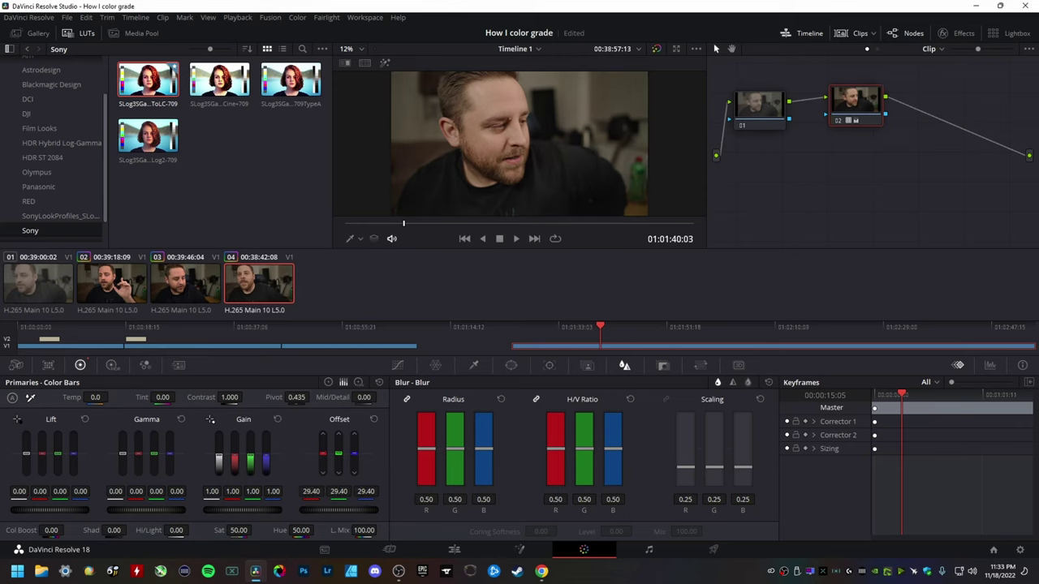
drag(353, 510, 358, 510)
drag(173, 531, 152, 531)
key(shift+d)
key(shift+d)
key(shift+d)
key(shift+d)
drag(96, 398, 37, 398)
key(shift+d)
key(shift+d)
Play back graded clip 04 on the Edit page's Timeline 1.
click(466, 552)
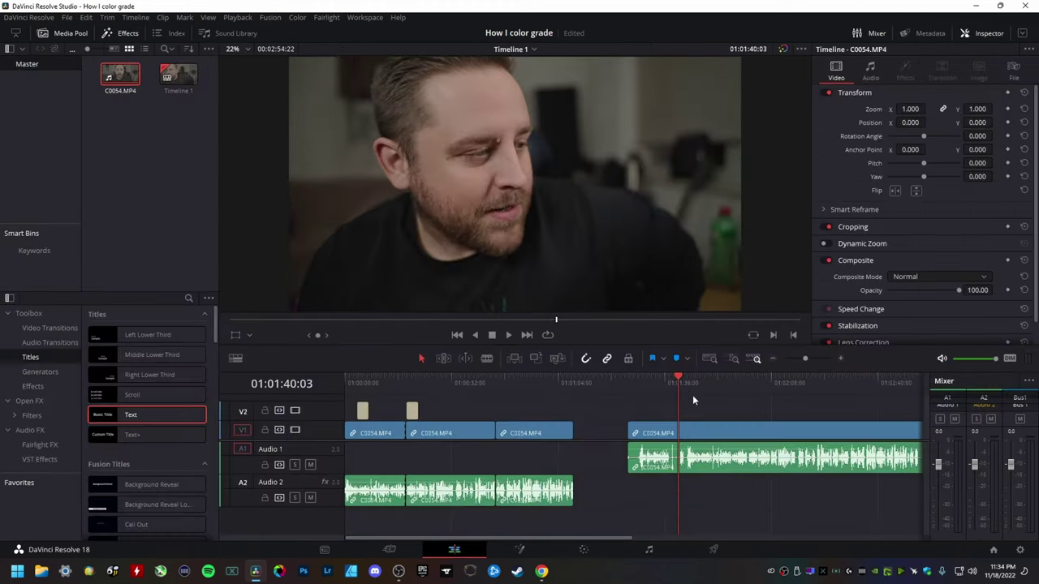
key(space)
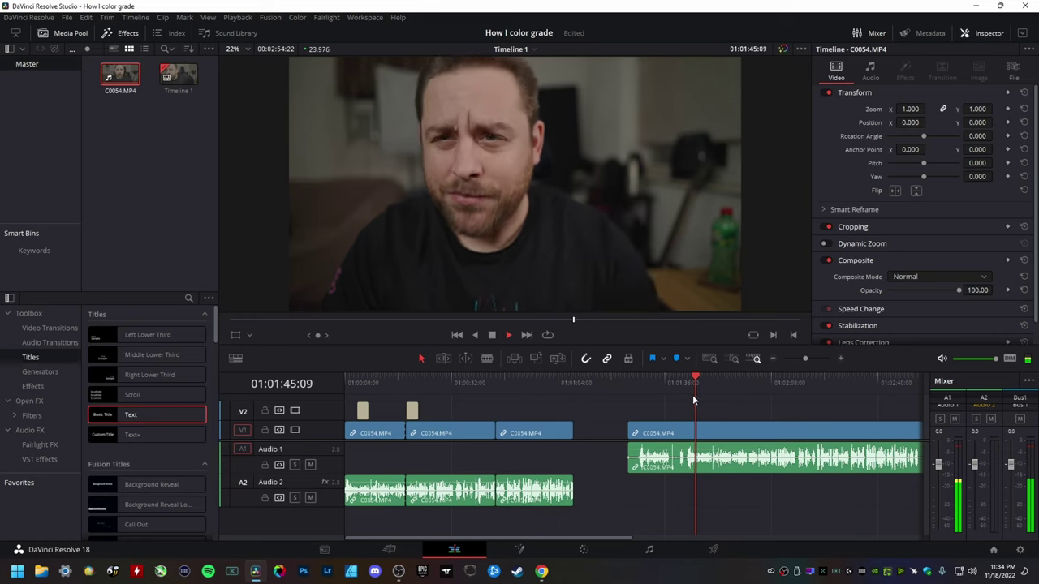
Return to the Color page with Shift+6, keeping clip 04's two-node grade.
key(shift+6)
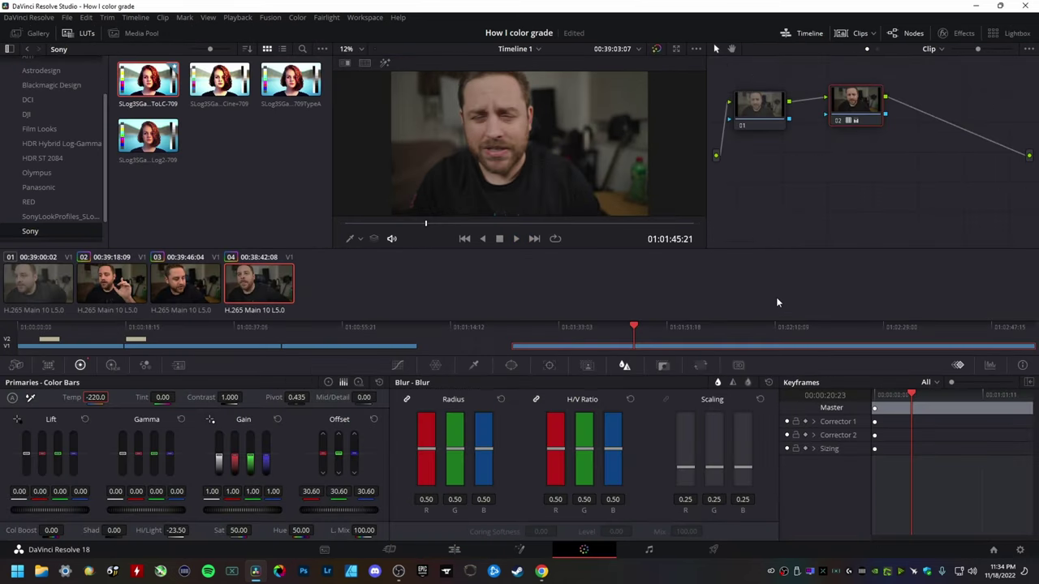